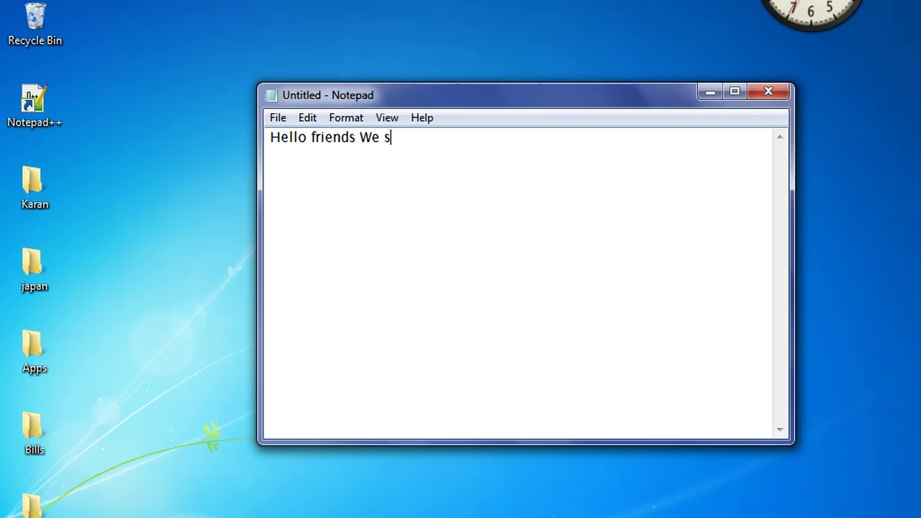
Step: Type the New Tech Video greeting and the line about encrypting your hard disk, then begin a third line
type("s A")
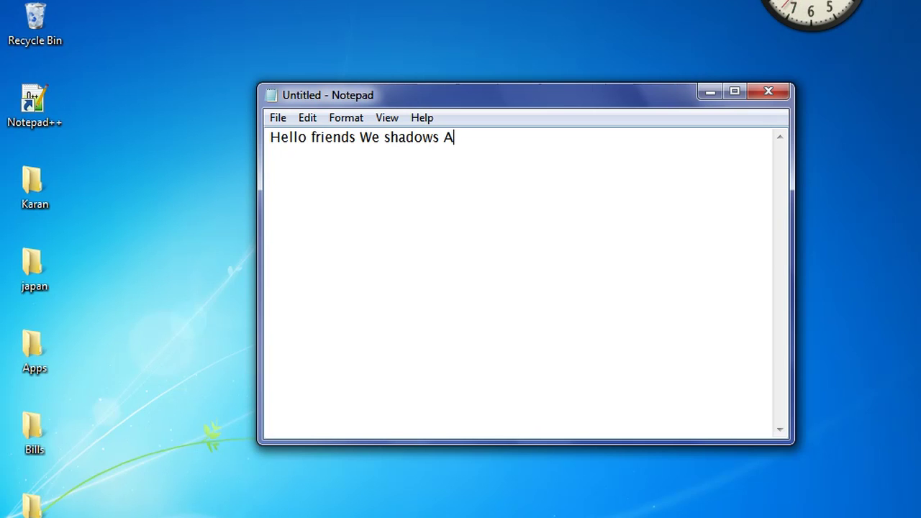
type("re back he")
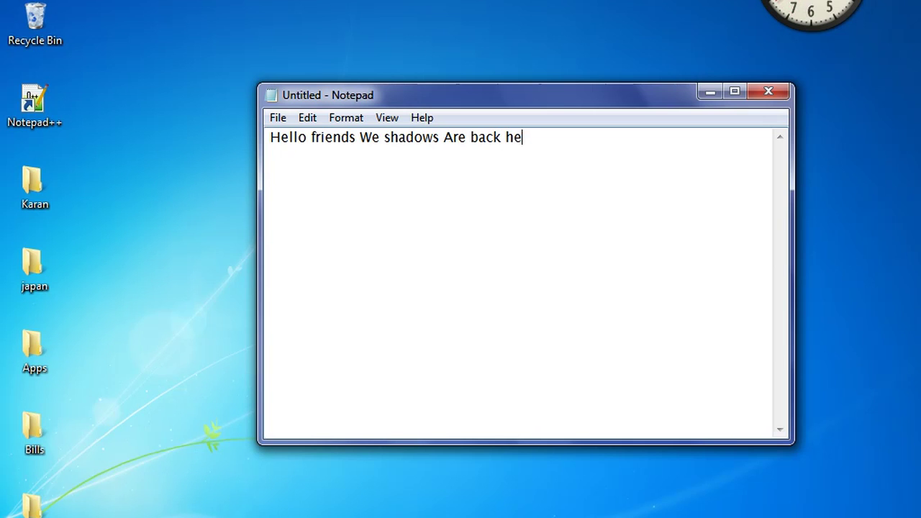
type("re with a New Tech Video.")
key("Return")
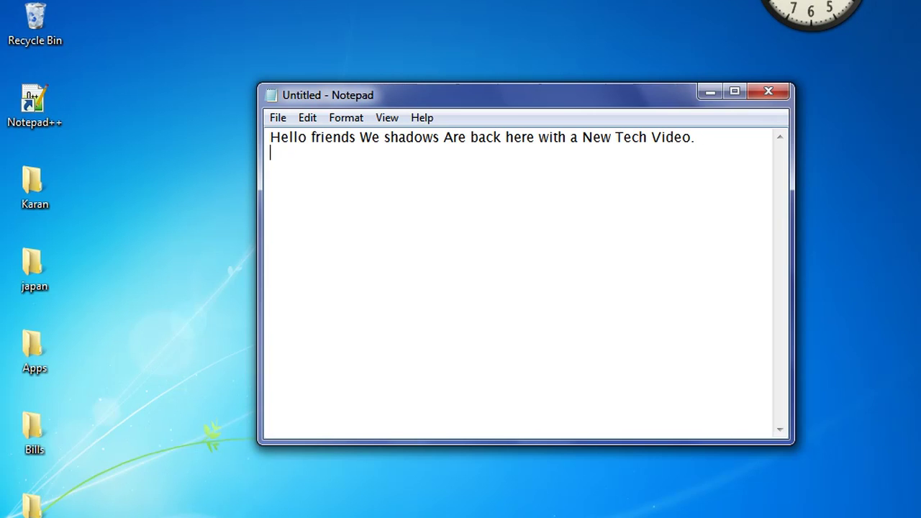
type("Today I am going to ")
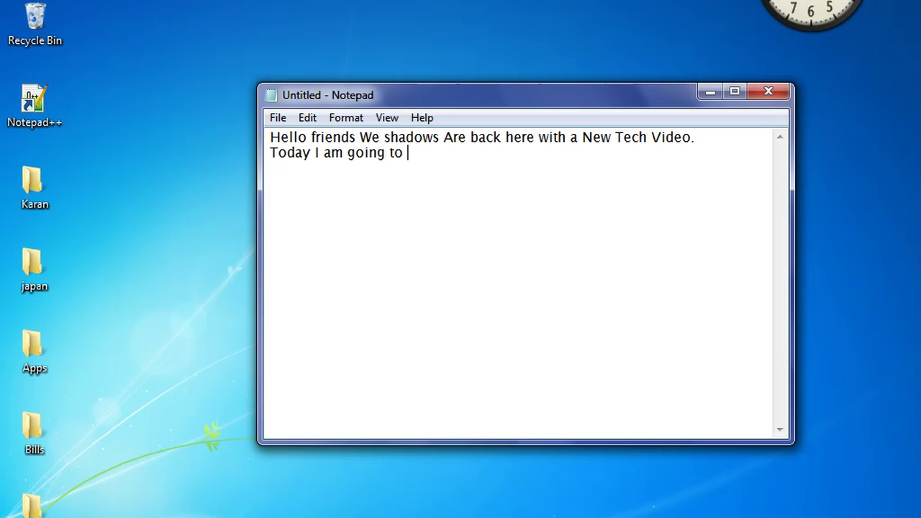
type("teach you how to encrypt ")
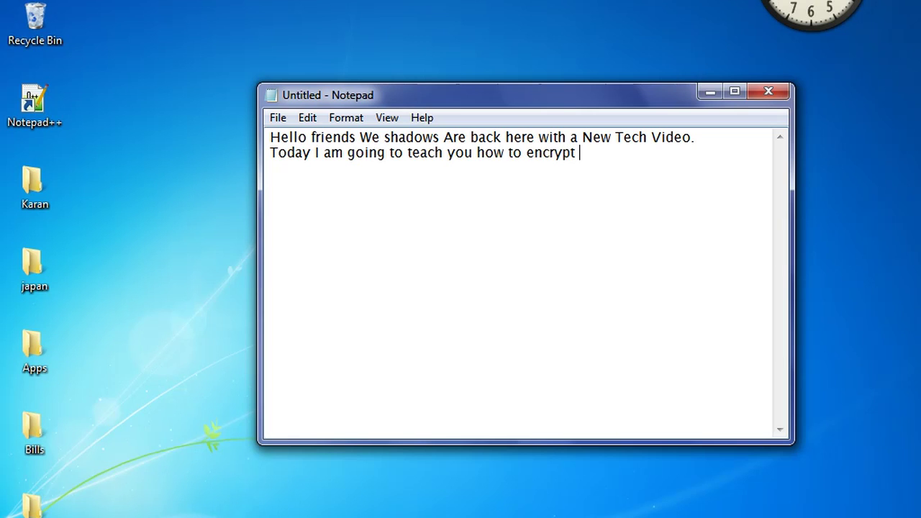
type("you")
type("r Hard")
key("BackSpace")
type("rd disk.")
key("Return")
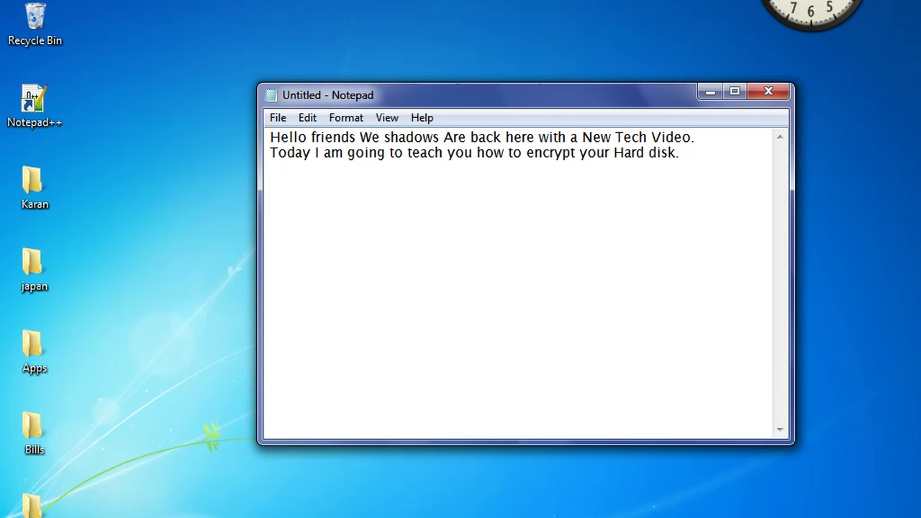
type("Fis")
type("st of all, ")
type("It is ned")
Step: Finish the sentence about protecting secret files and folders, and add why Windows locking is not an option
key("BackSpace")
type("eded to protect the ")
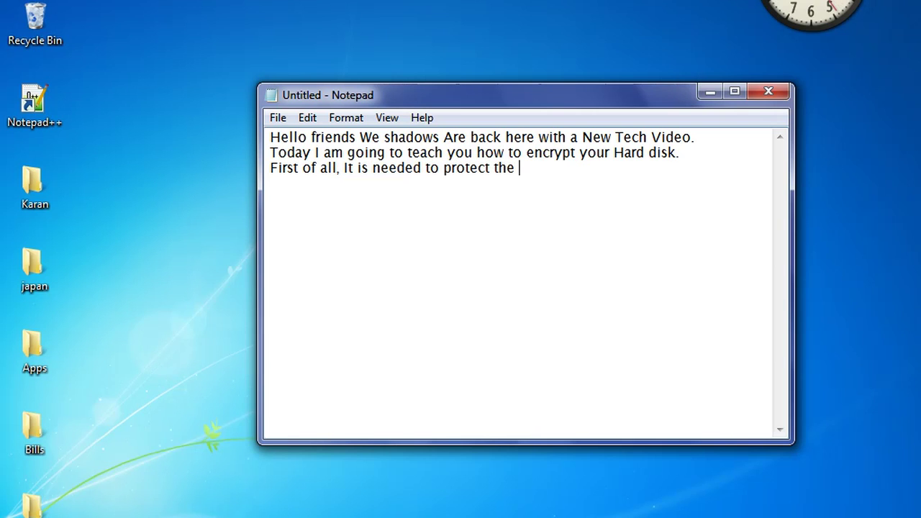
type("secret fil")
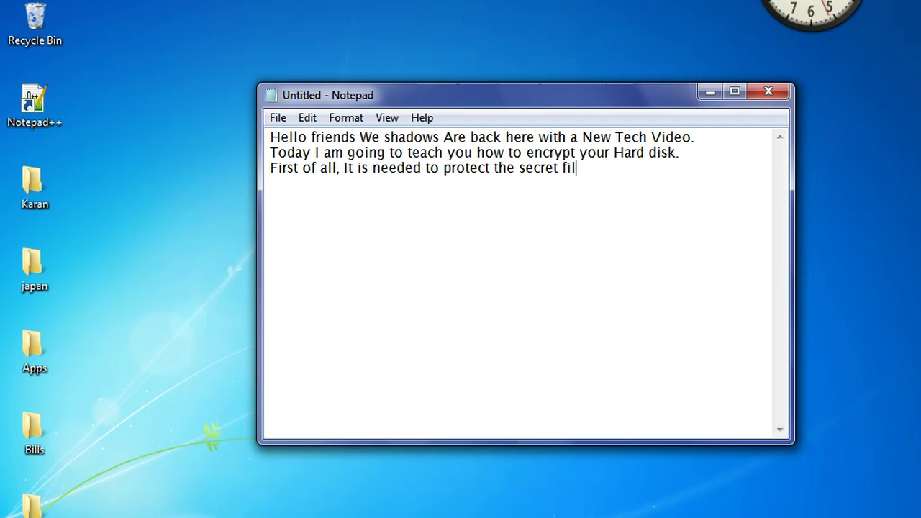
type("es and folders which you dont want to share.")
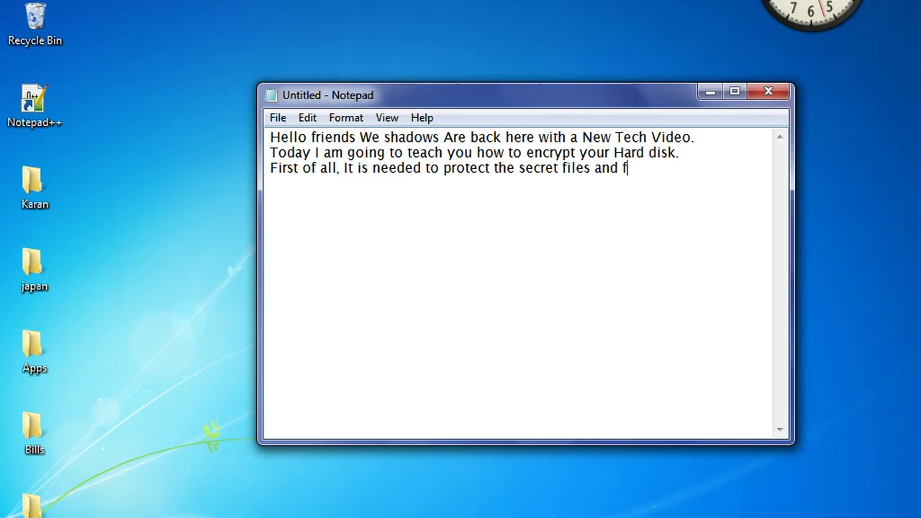
key("Return")
type("Here windowsm")
key("BackSpace")
type("locking is not a op")
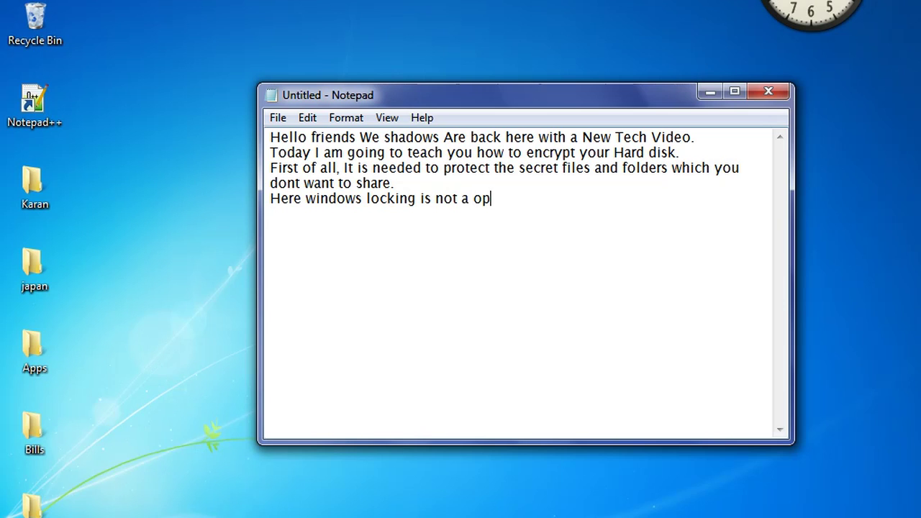
type("tion as if hard disk is connected to ")
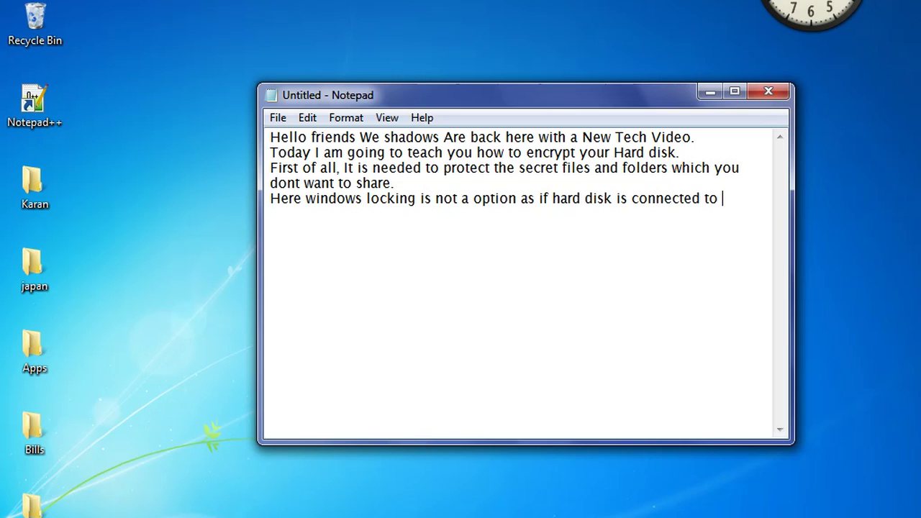
type("other windows")
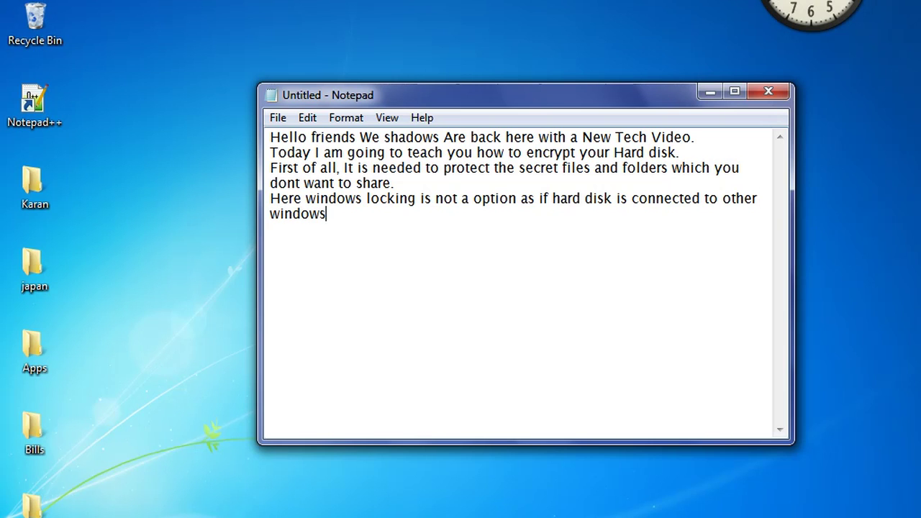
type(", it will not ask for a password.")
key("Return")
Step: Add the advice to lock your hard disk and remember the password
type("So ")
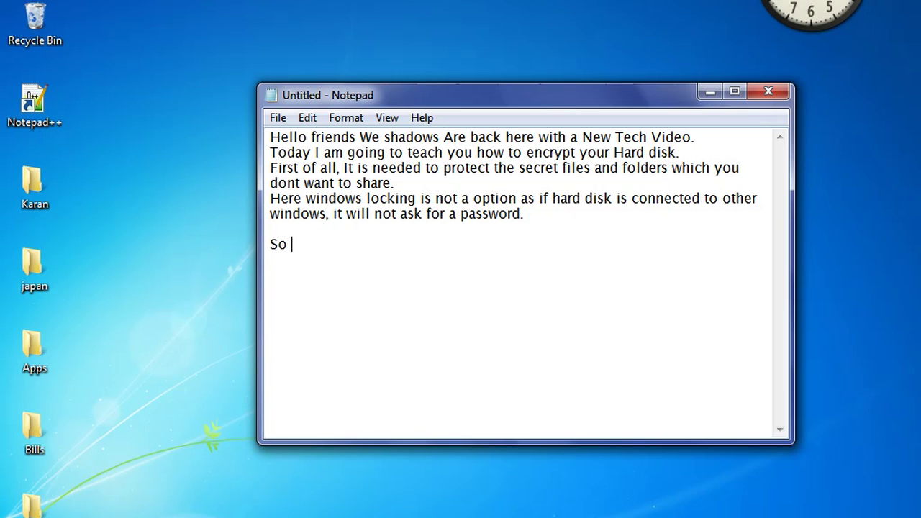
type("you should loc")
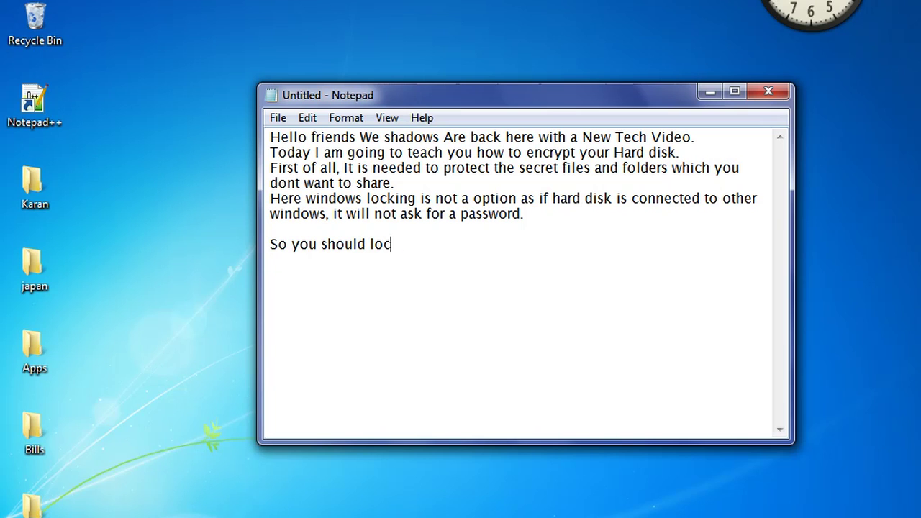
type("k your hars")
key("BackSpace")
type("d disk")
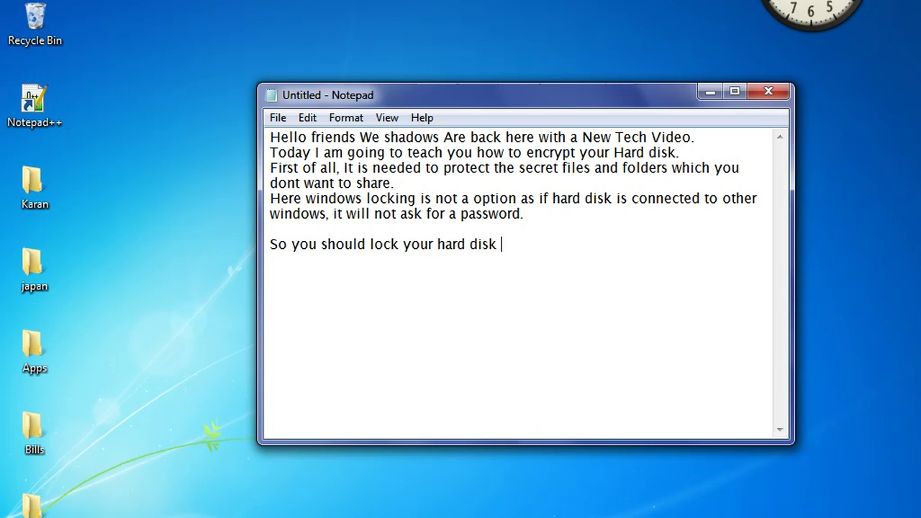
key("BackSpace")
type(". but after that")
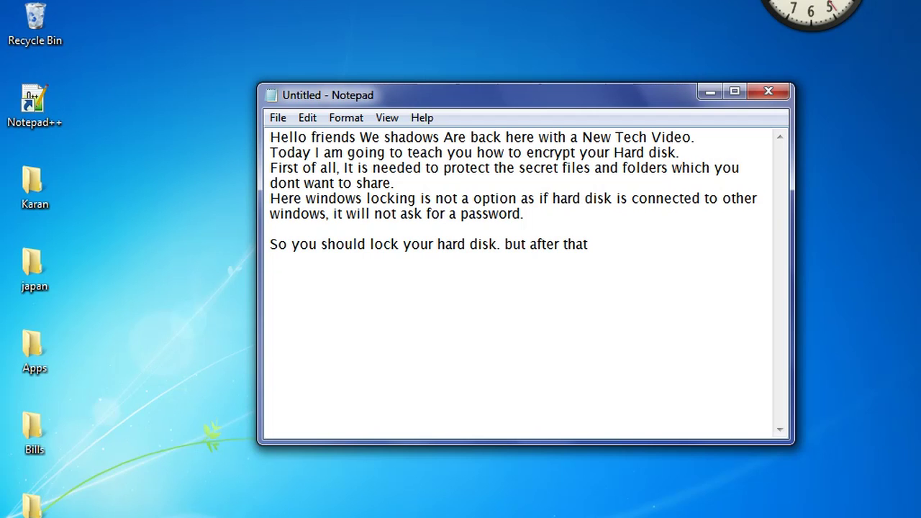
type(" you have to remember the")
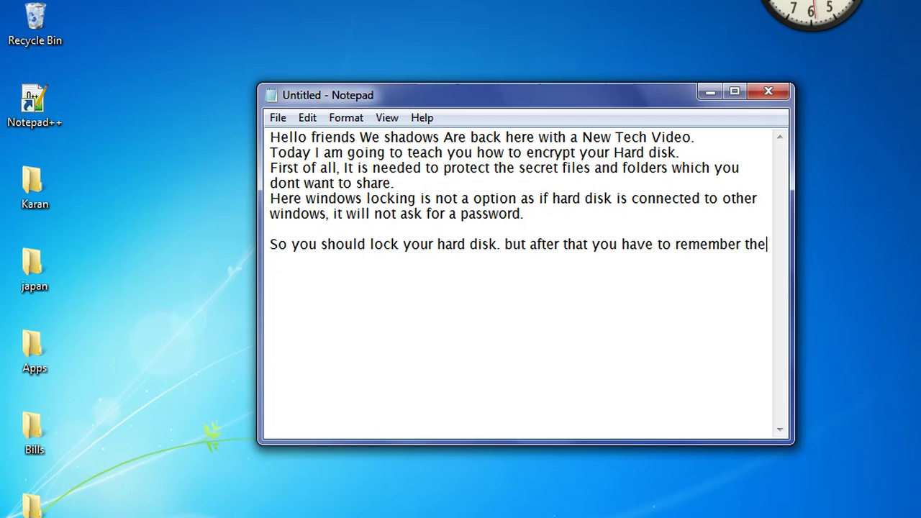
type(" password.")
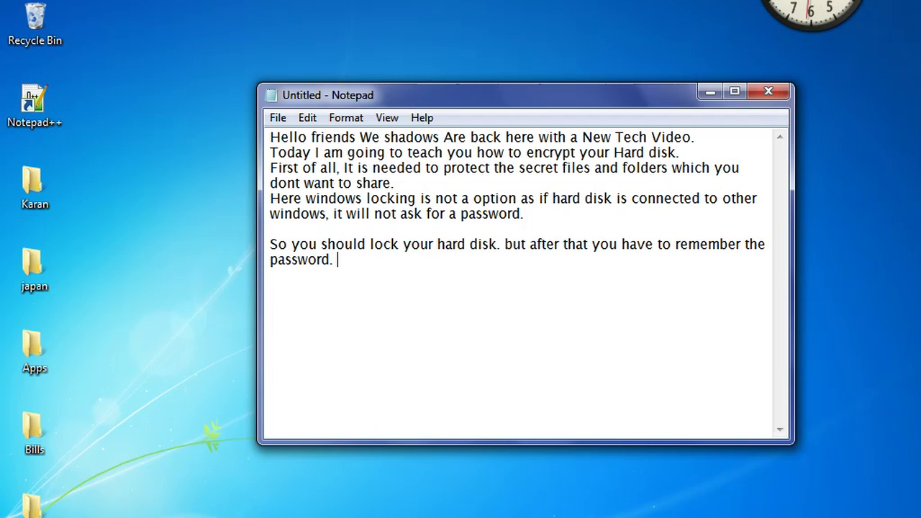
key("Return")
key("Return")
Step: Add the backup note about technical problems and the closing line "So.. Now let's start. .."
type("I")
type("as ")
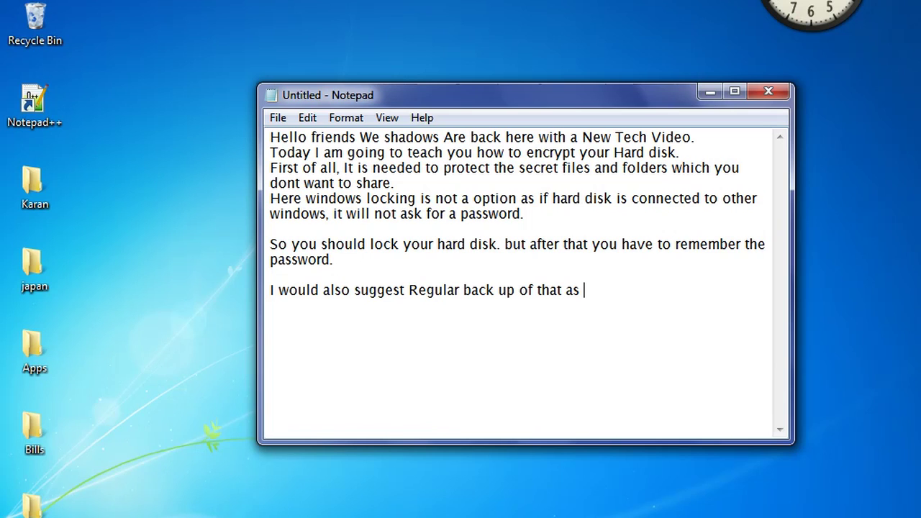
type("there a")
key("BackSpace")
type("may be technical problems.")
key("Return")
key("Return")
type("So.. ")
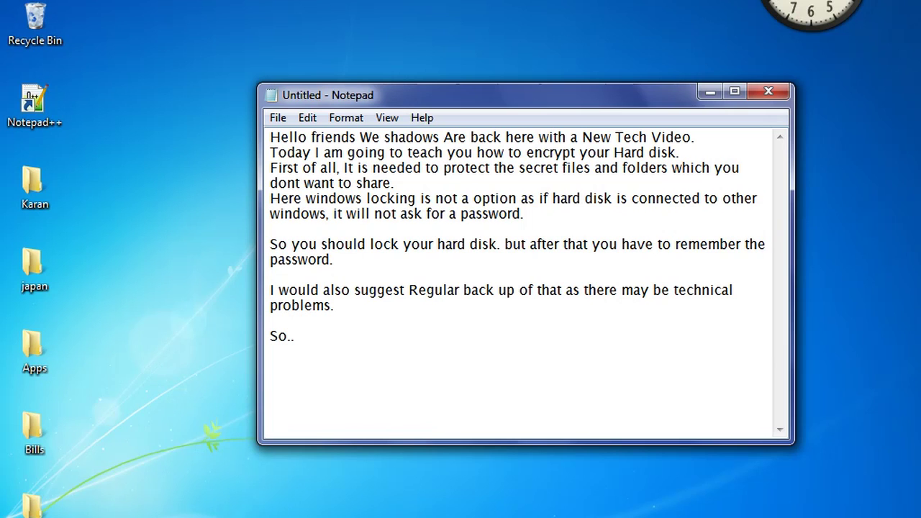
type("Now let's start. ..")
key("Return")
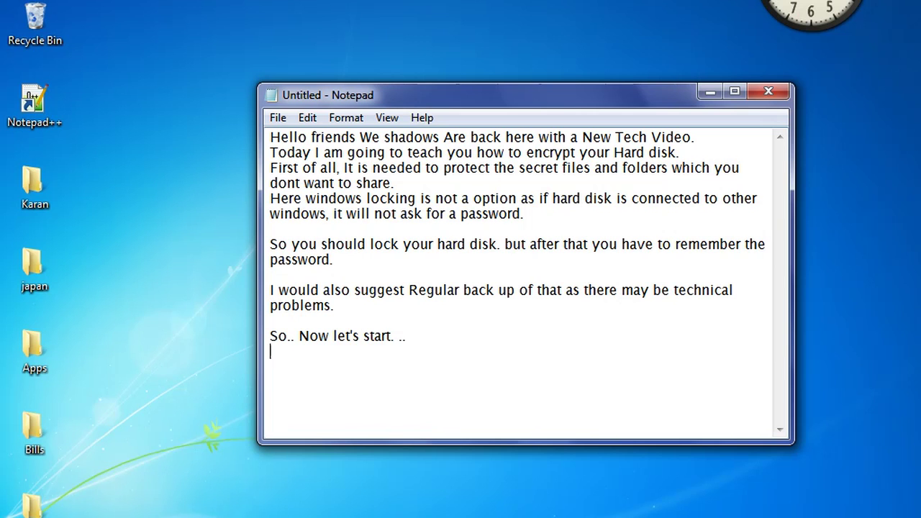
Step: Replace the text with "Follow the steps.." and "1) Open Control pannel", then begin step 2
key("shift+Up")
key("shift+Up")
key("shift+Up")
key("shift+Up")
key("shift+Up")
key("shift+Up")
key("shift+Up")
key("shift+Up")
key("shift+Up")
key("shift+Up")
key("shift+Up")
key("shift+Up")
key("shift+Up")
key("shift+Up")
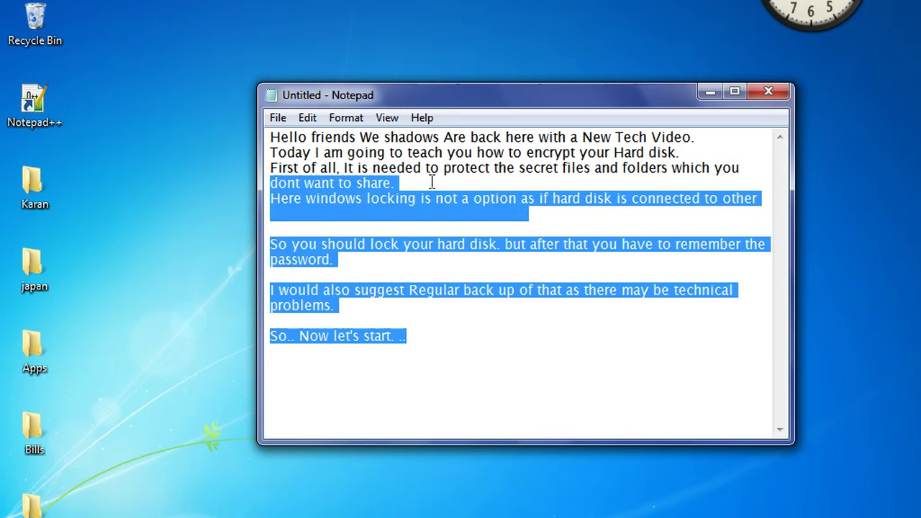
key("BackSpace")
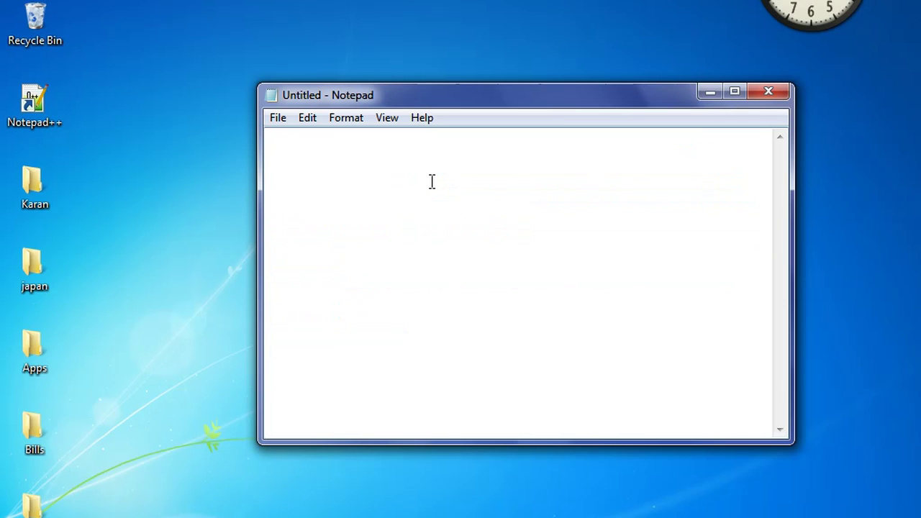
type("Follow the st")
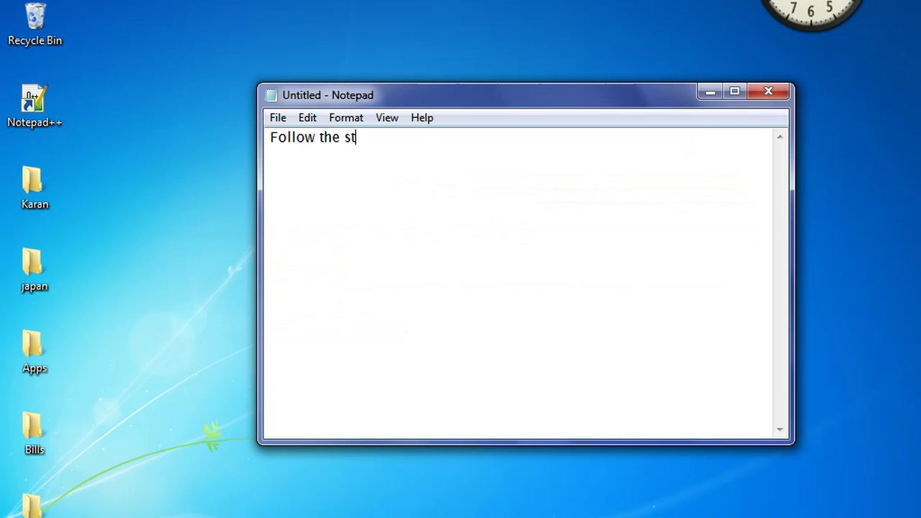
type("eps..")
key("Return")
key("Return")
type("1(")
key("BackSpace")
type(") Open Con")
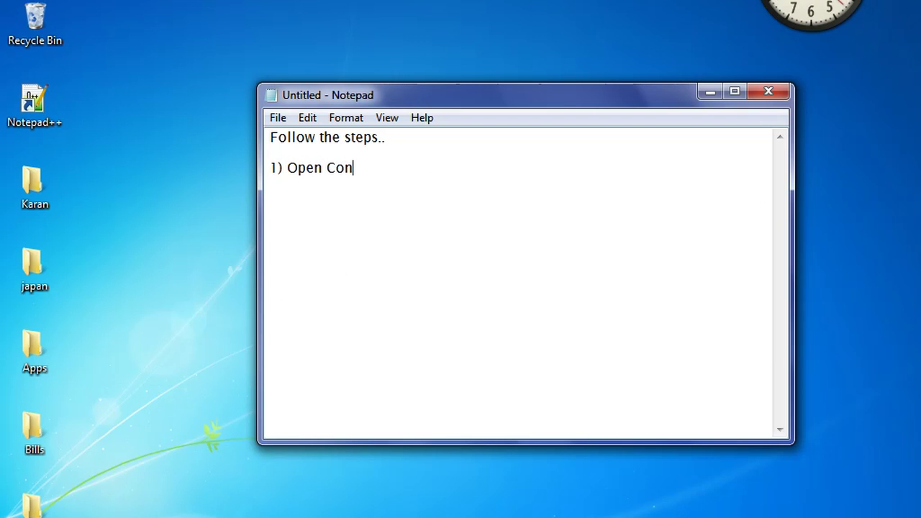
type("trol pannel")
key("Return")
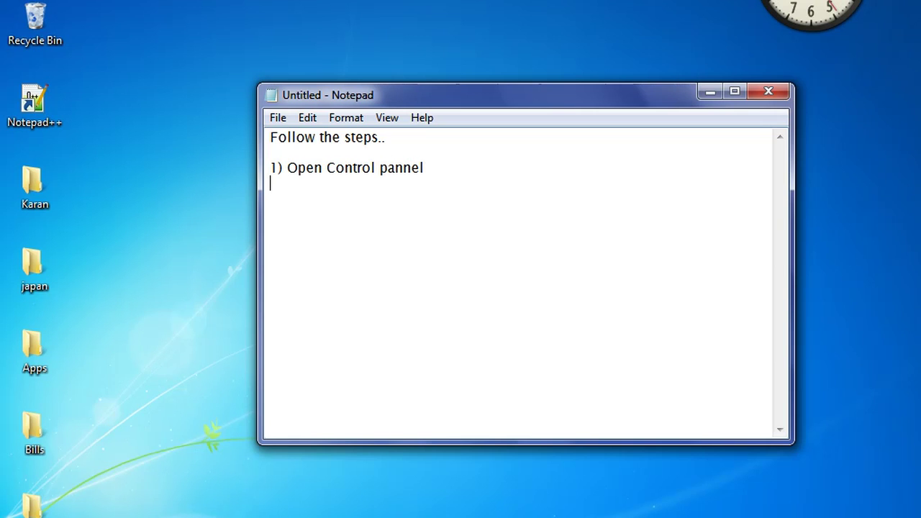
type("2)Op")
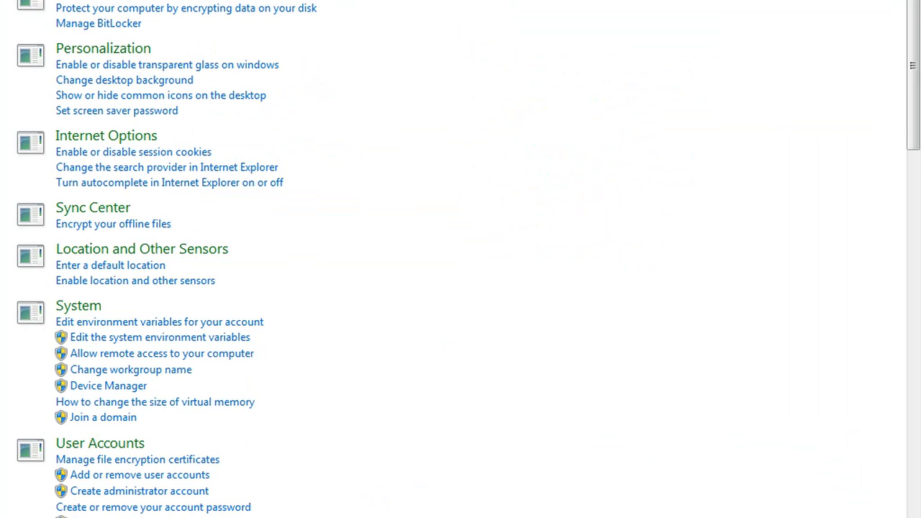
Step: Back in Notepad, complete step 2 as "Open System and Security"
mouse_move(303, 517)
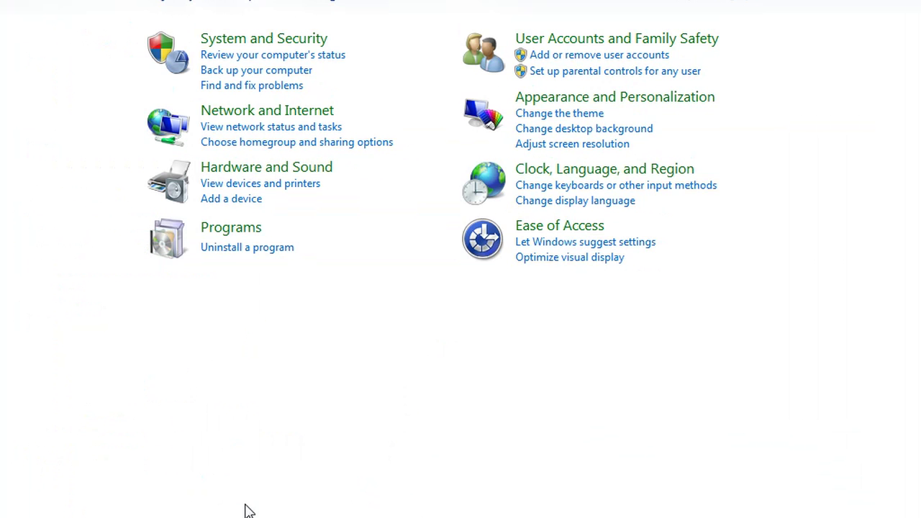
key("alt+Tab")
type("en S")
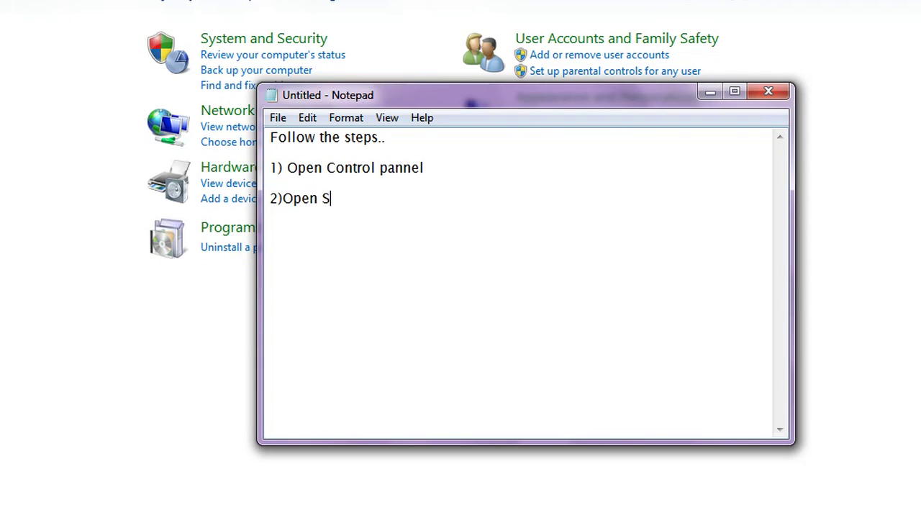
type("ystem and ")
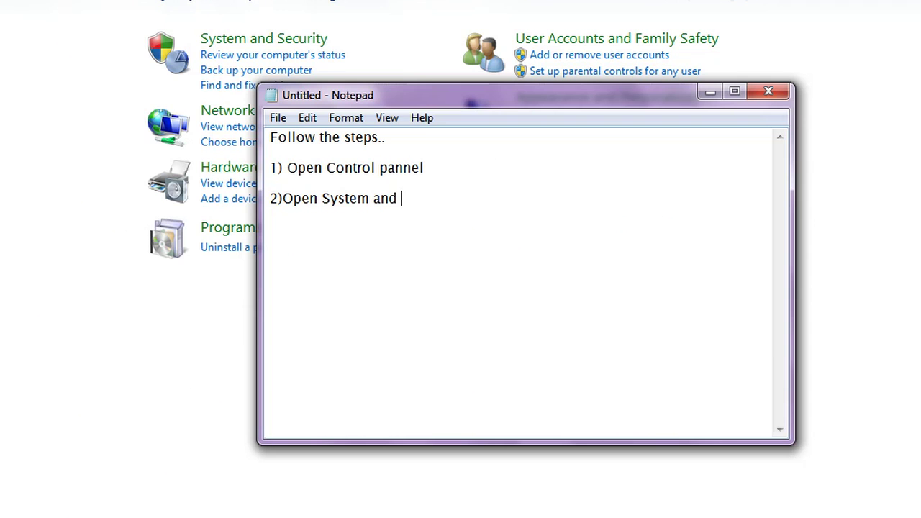
type("Security.")
Step: Open System and Security in Control Panel, then return to the notes on a new line
left_click(262, 39)
key("alt+Tab")
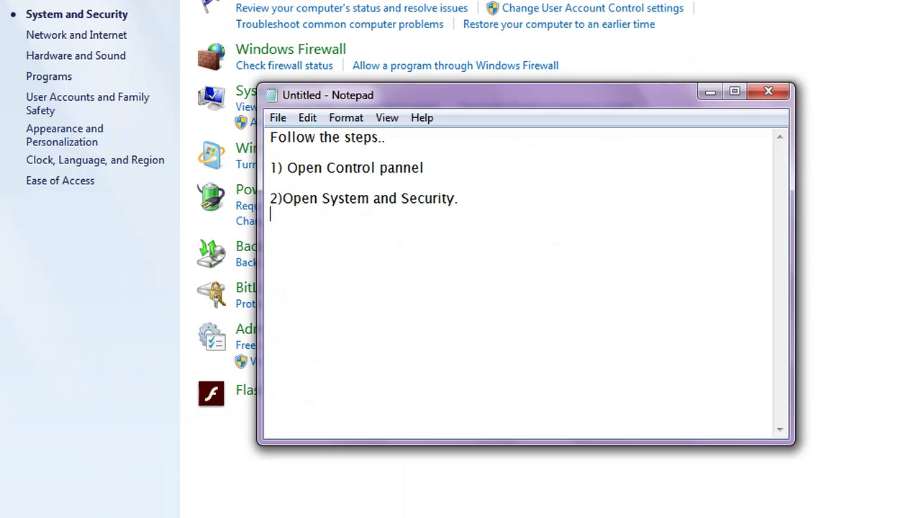
key("Return")
Step: Write step 3, "now open Bitlocker Drive Encryption", moving the Notepad window to the right
type("3) now i")
key("BackSpace")
type("op")
key("BackSpace")
key("BackSpace")
key("BackSpace")
type("open")
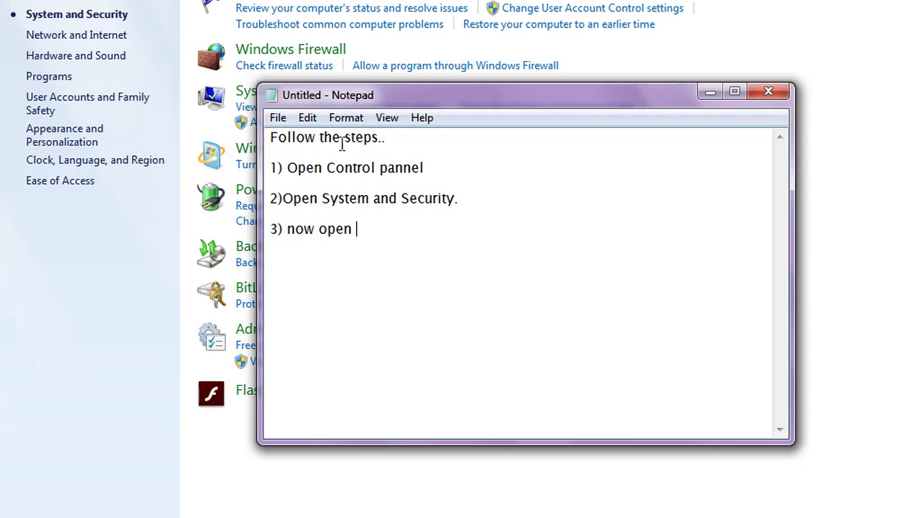
left_click_drag(353, 94, 492, 109)
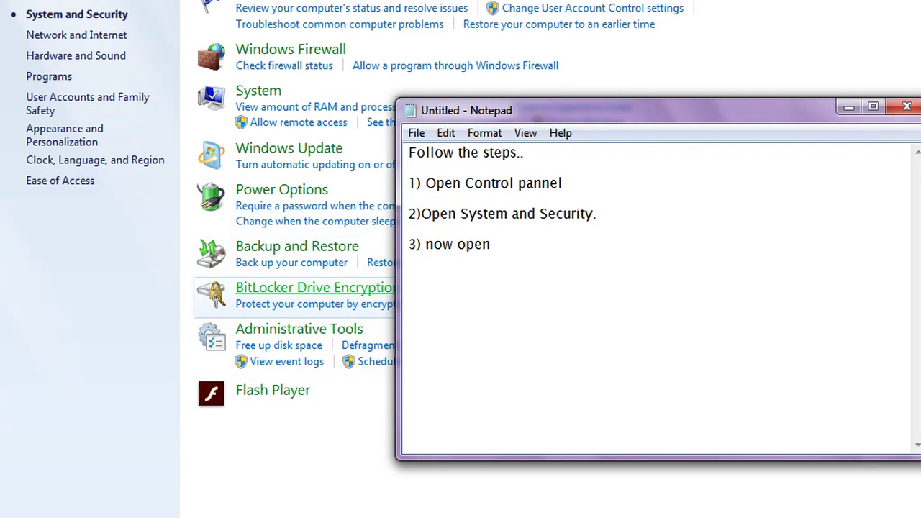
type("Bitlocker")
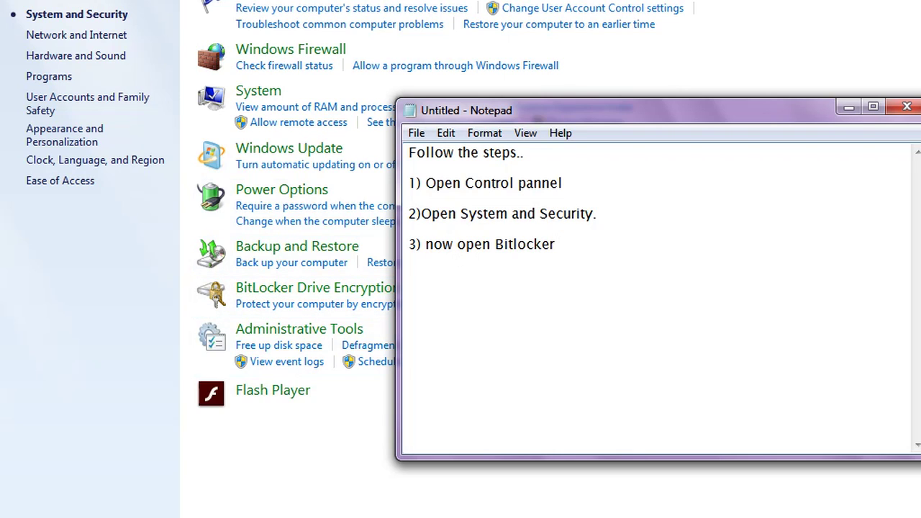
type(" Drive Encryption")
Step: End step 3 with a period and add "In windows Vista and newer version, bitlocker is built-in."
key("BackSpace")
type(".")
key("Return")
type("In ")
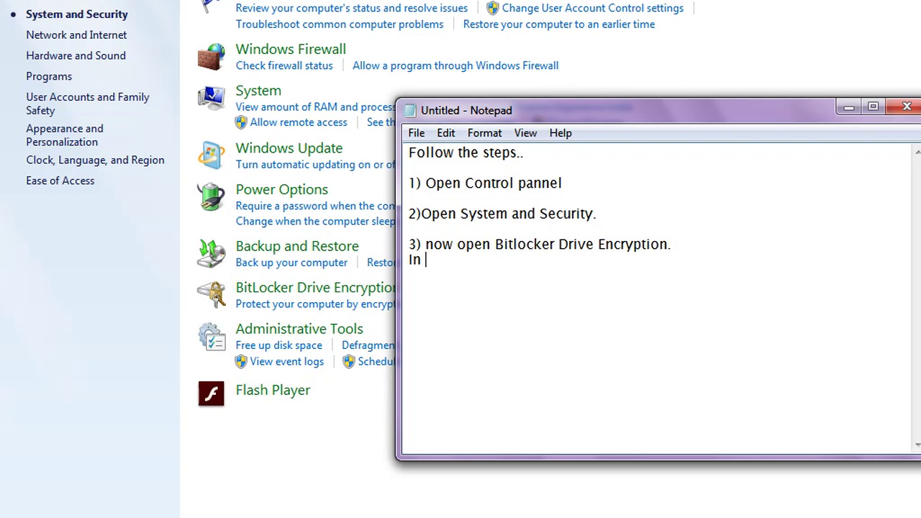
type("windows ")
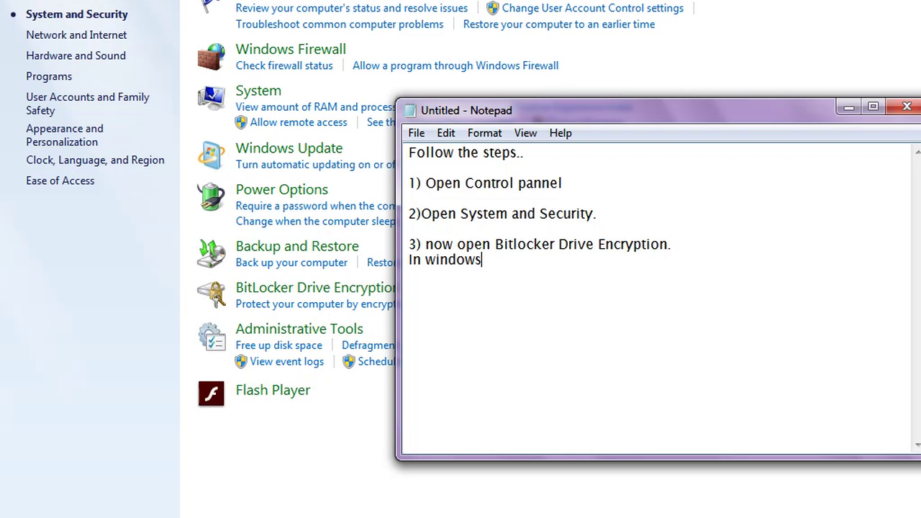
type("Vista and new")
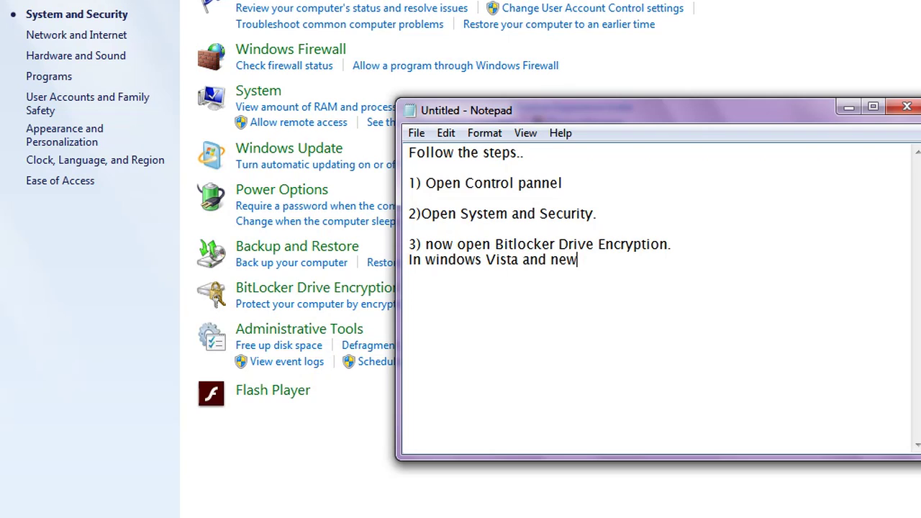
type("er version, bitloc")
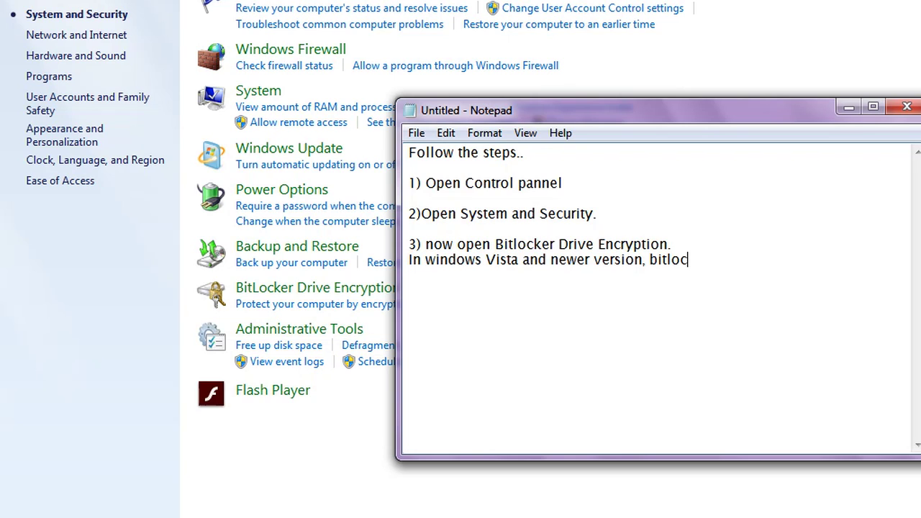
type("ker is bui")
key("BackSpace")
type("uilt-in.")
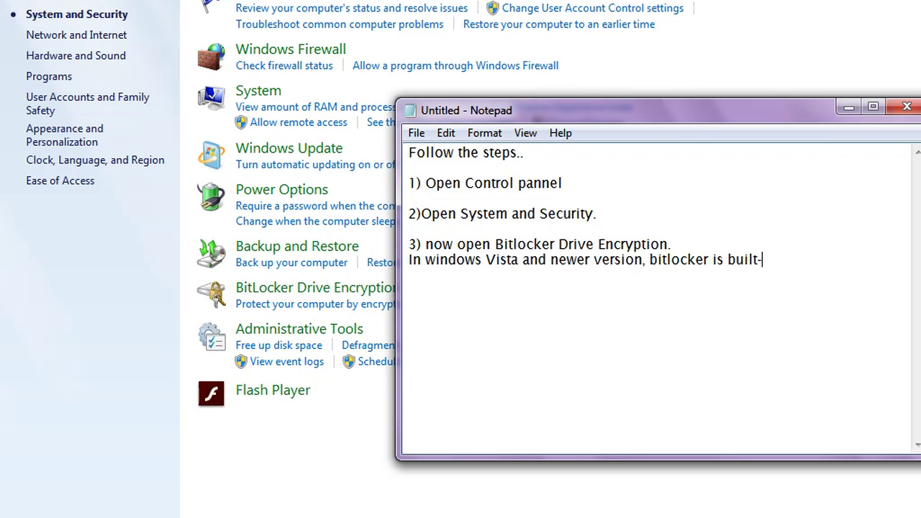
key("Return")
Step: Open the BitLocker Drive Encryption page and begin step 4, "Click on Turn on Bitlocker"
left_click(254, 288)
left_click(254, 288)
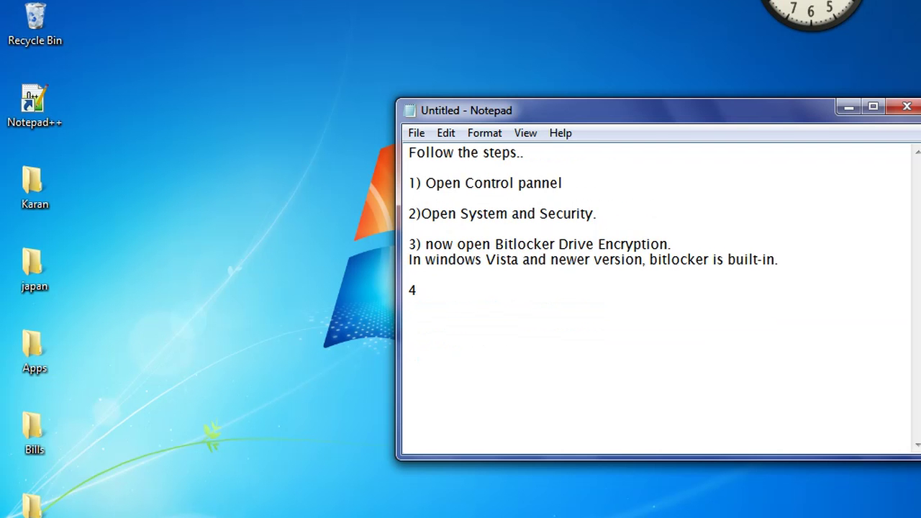
type(")")
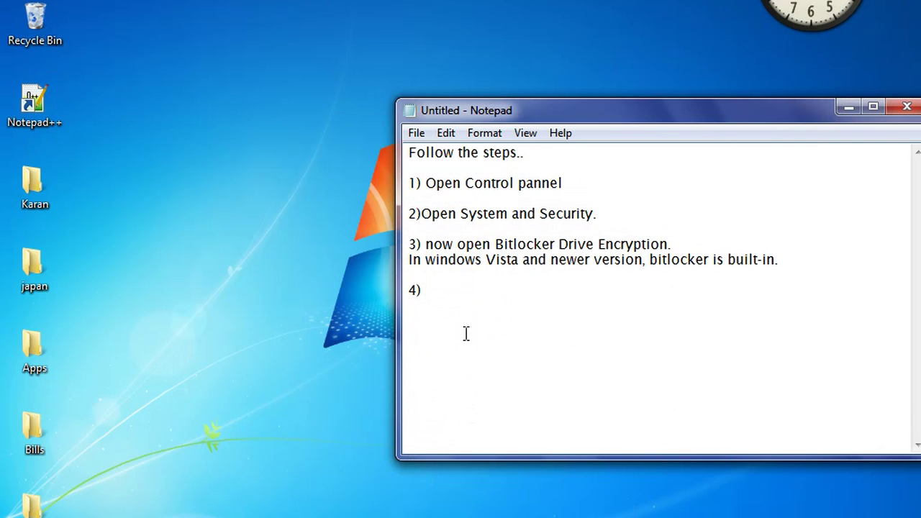
type("Click on Turn on Bitloc")
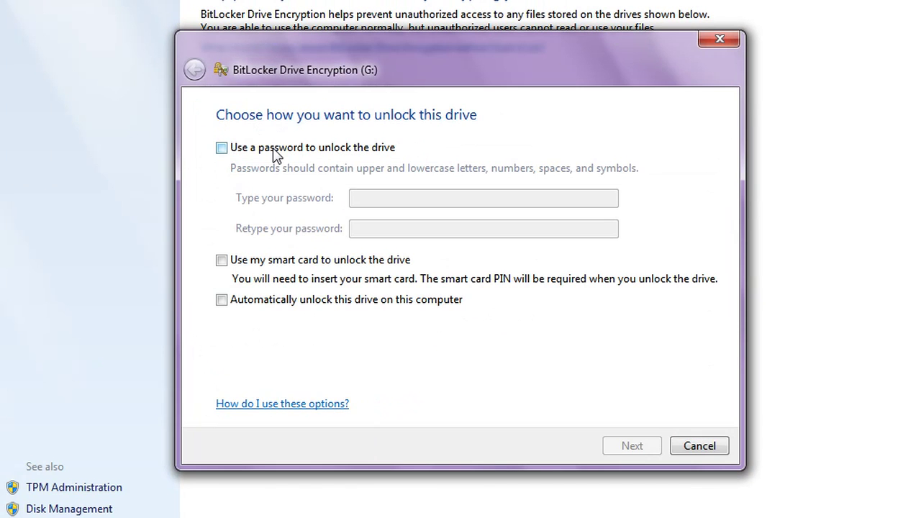
Step: Check password unlocking for drive G: and begin step 5, "After the Pop-up window, Click or check on"
left_click(274, 152)
key("alt+Tab")
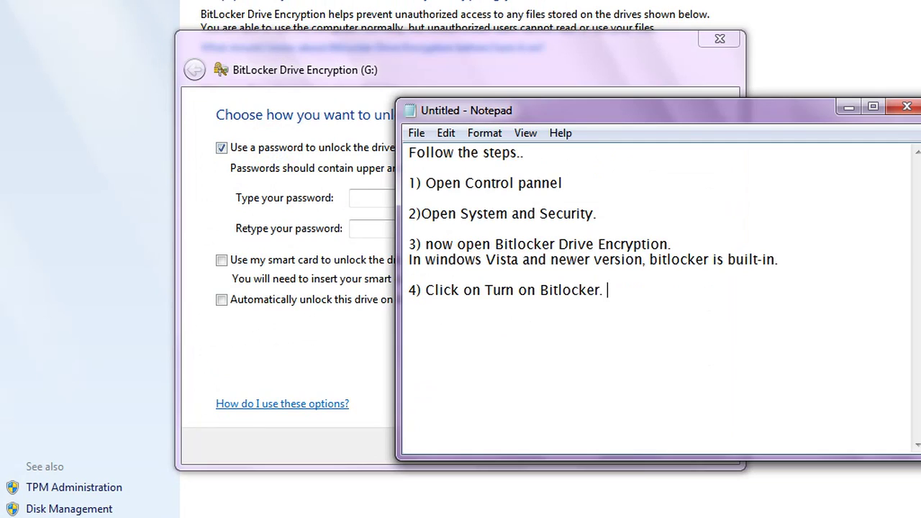
key("Return")
key("Return")
type("5) After the Pop-up window,")
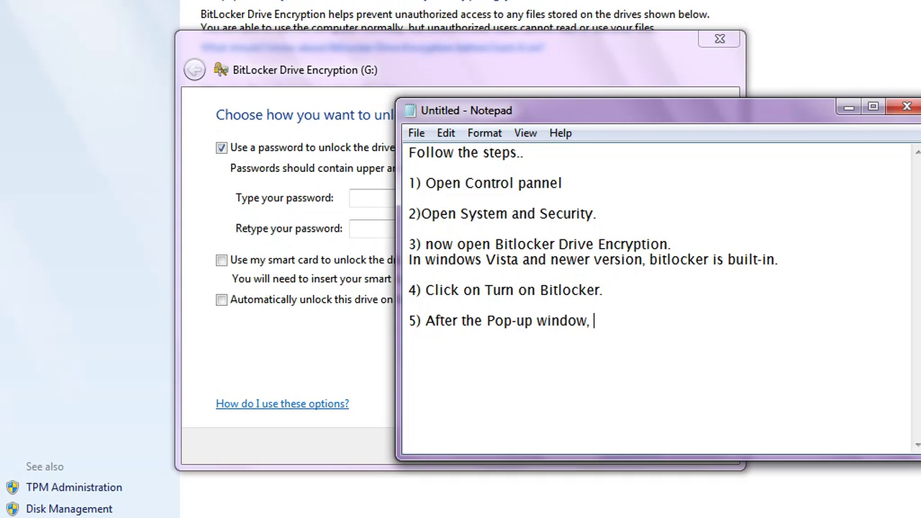
type(" Click or check on")
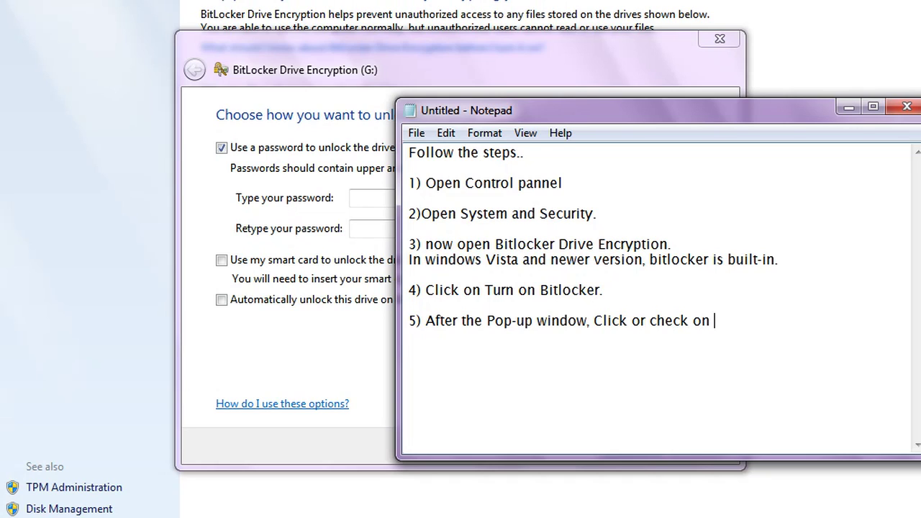
Step: Finish step 5 by quoting the option "Use password to unlock drive"
left_click(227, 149)
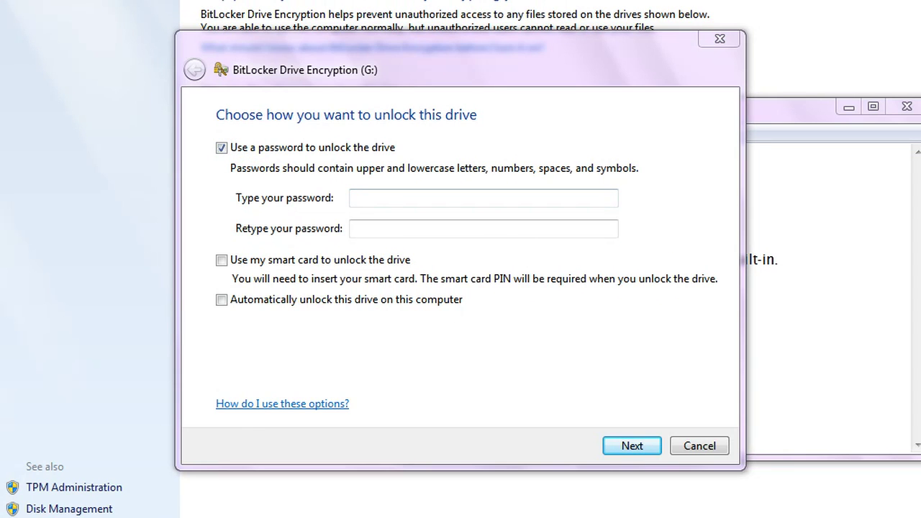
left_click(819, 428)
type("\"Use \"")
key("Left")
type("U")
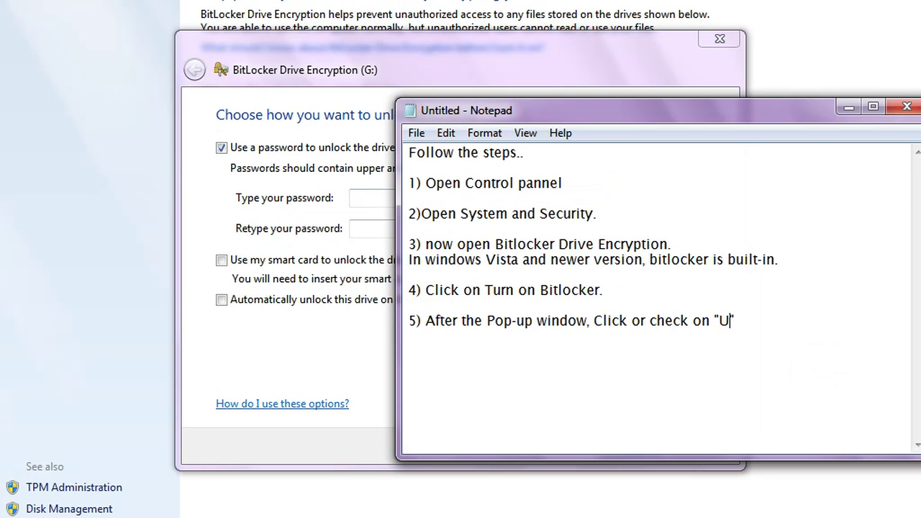
type("se passwor")
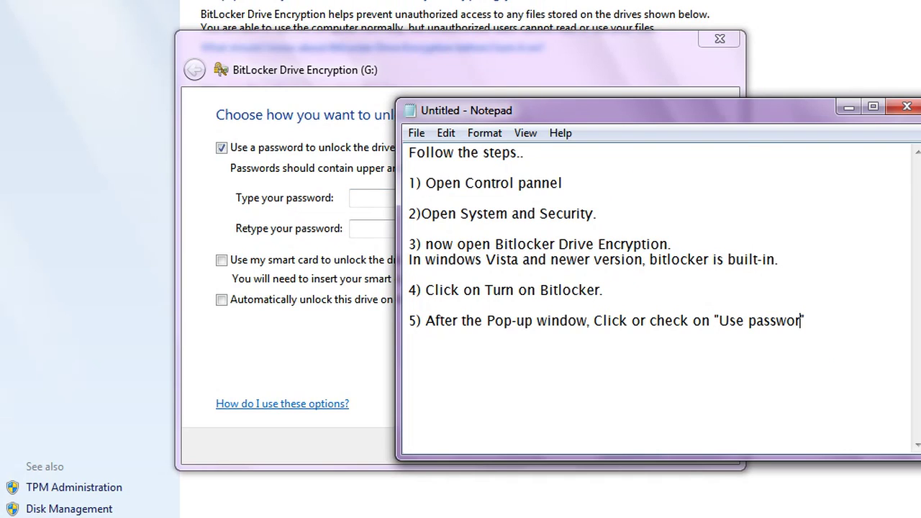
type("d to unlo")
type("ck drive.")
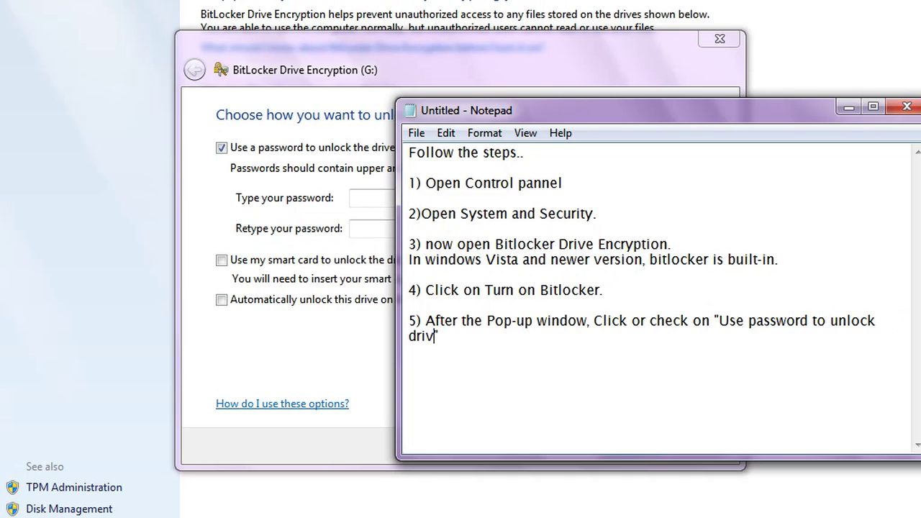
key("BackSpace")
Step: Add "Or you can choose your own way." below step 5 and bring the unlock dialog forward
key("End")
key("Return")
key("Return")
type("Or you can choose your own way.")
key("Return")
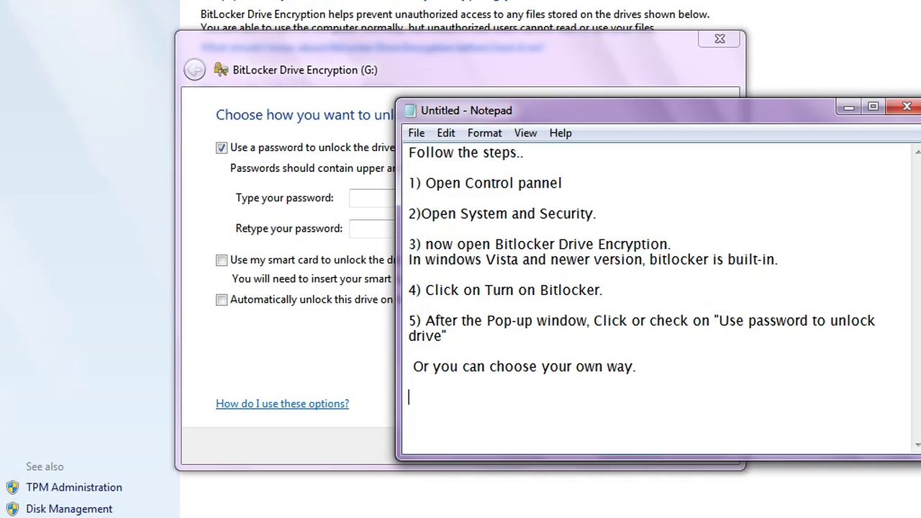
left_click(326, 321)
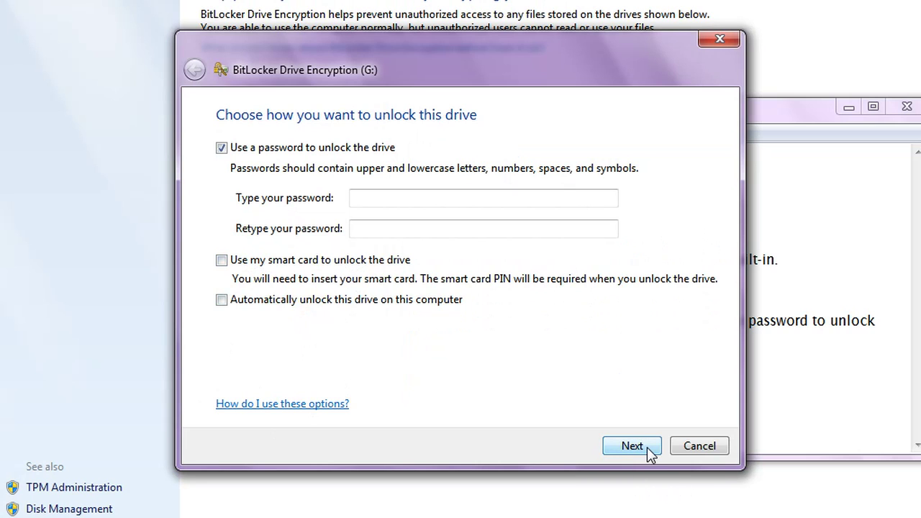
Step: Add steps 6 "type the password" and 7 "than Re-type it." to the notes
left_click(376, 201)
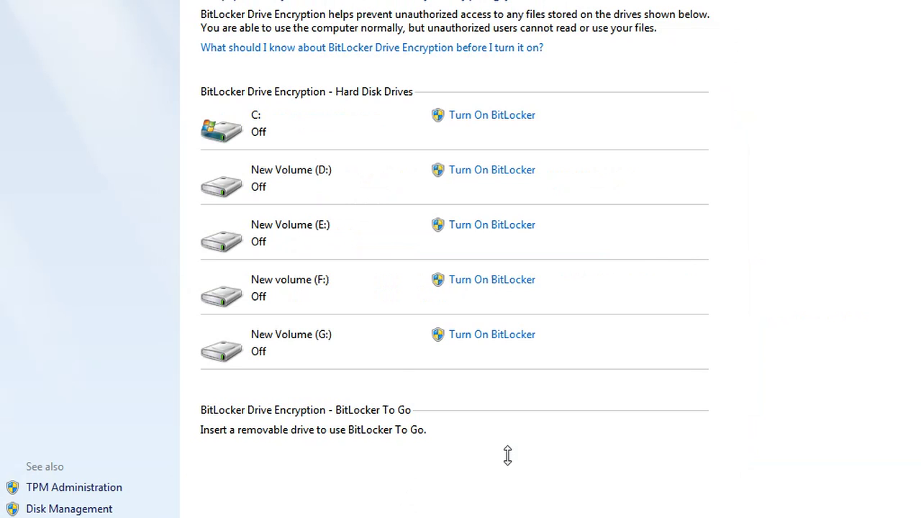
key("alt+Tab")
type("6")
type(") type the ")
type("password")
key("Return")
key("Return")
type("7) than Re-type it.")
Step: Enter and retype the drive G: password, continue with Next, and return to the notes
key("Return")
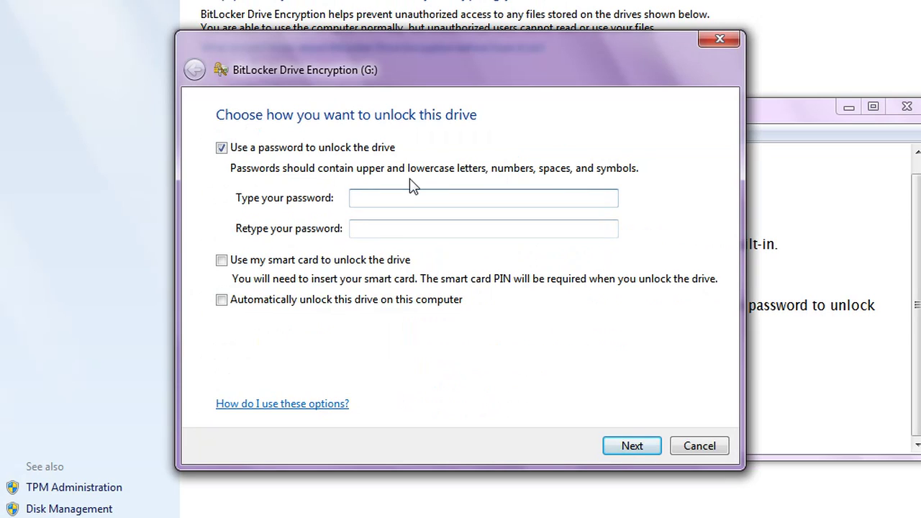
type("password12345")
left_click(422, 220)
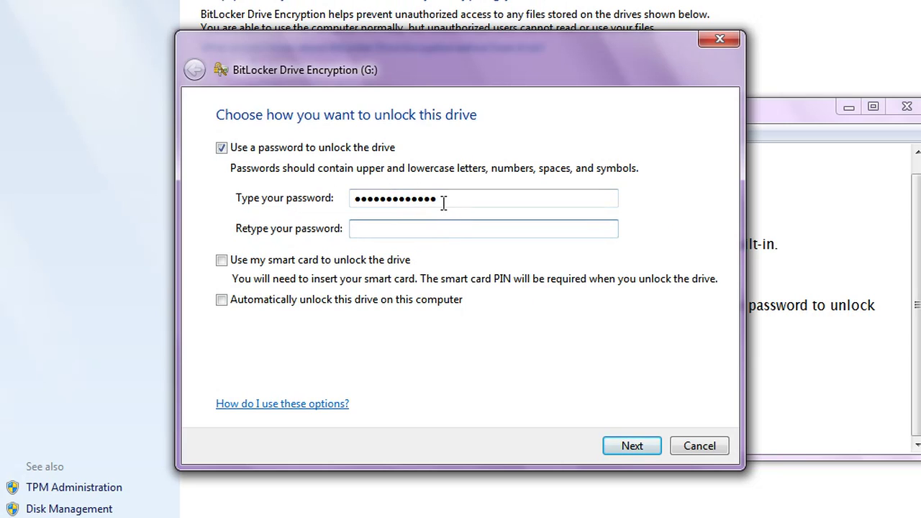
type("Password12345")
left_click(632, 447)
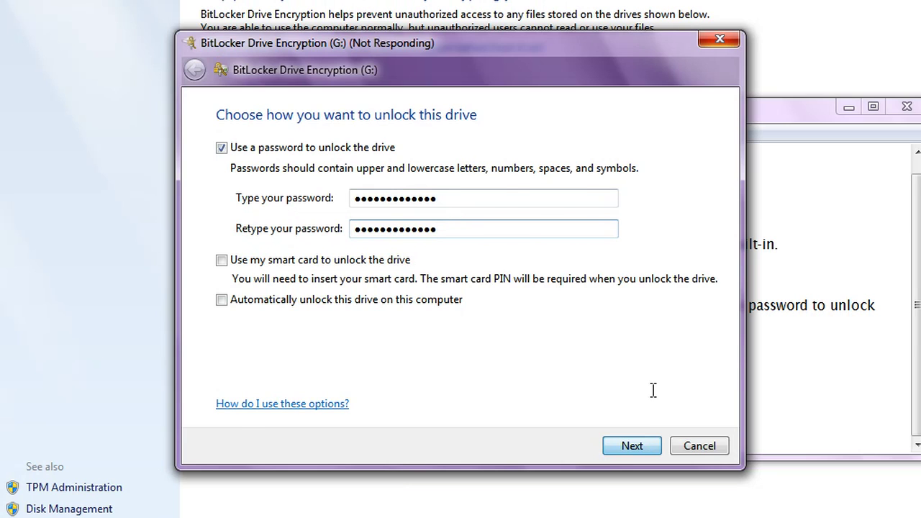
key("alt+Tab")
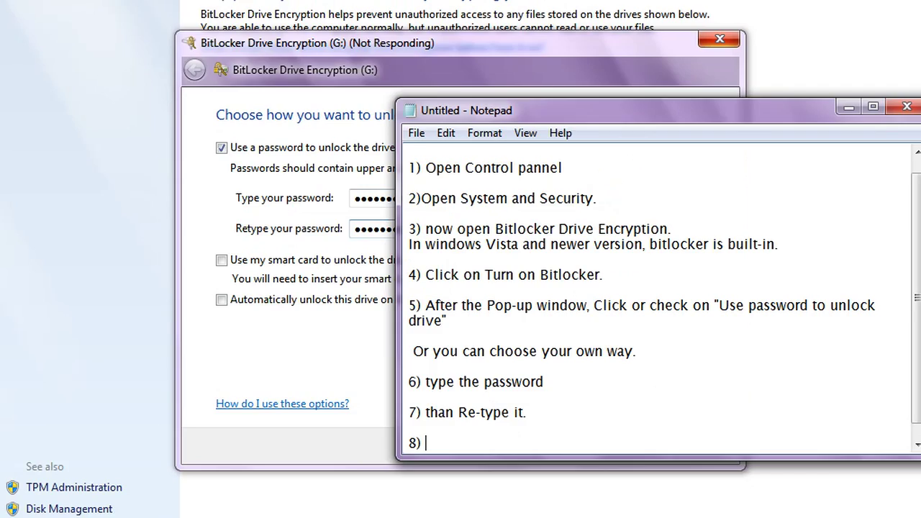
Step: Complete step 8 ('...ready to use.'), add 'now no one can open the drive without the password.', then select all the steps
type("dy ")
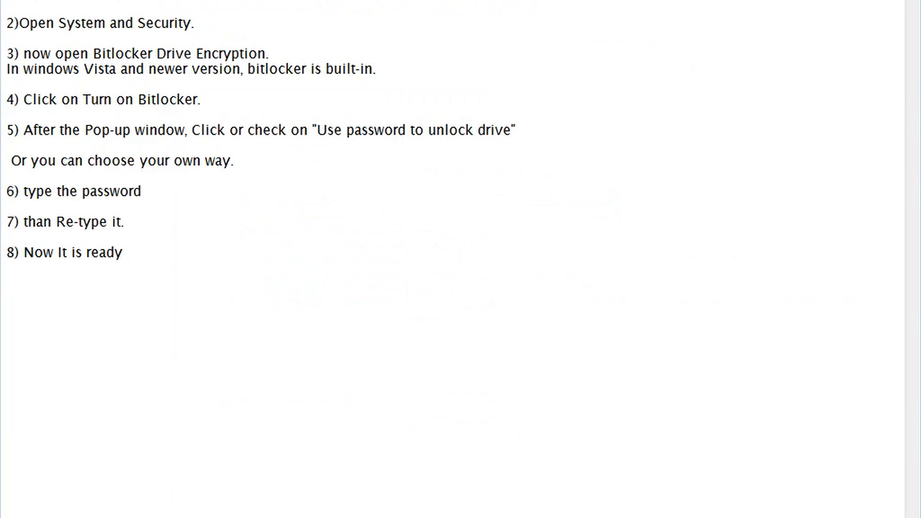
type("to use.")
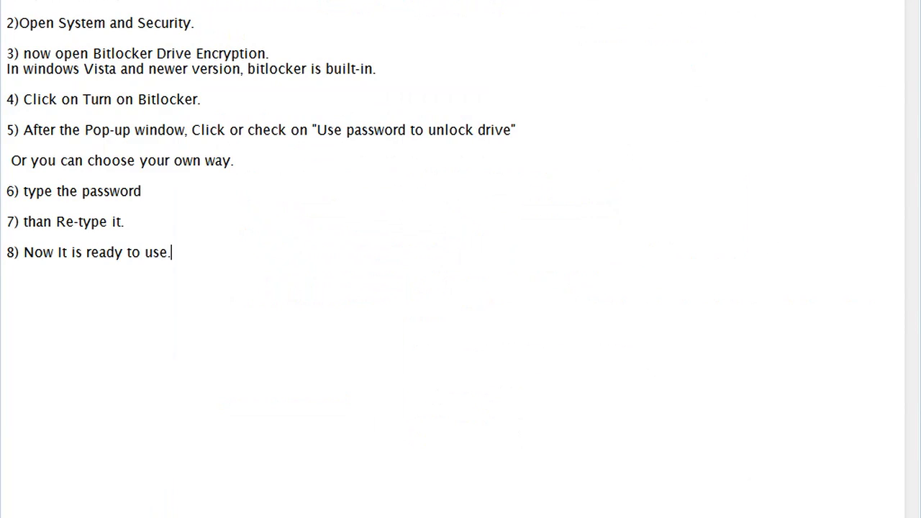
key("Return")
key("Return")
type("now no one can o")
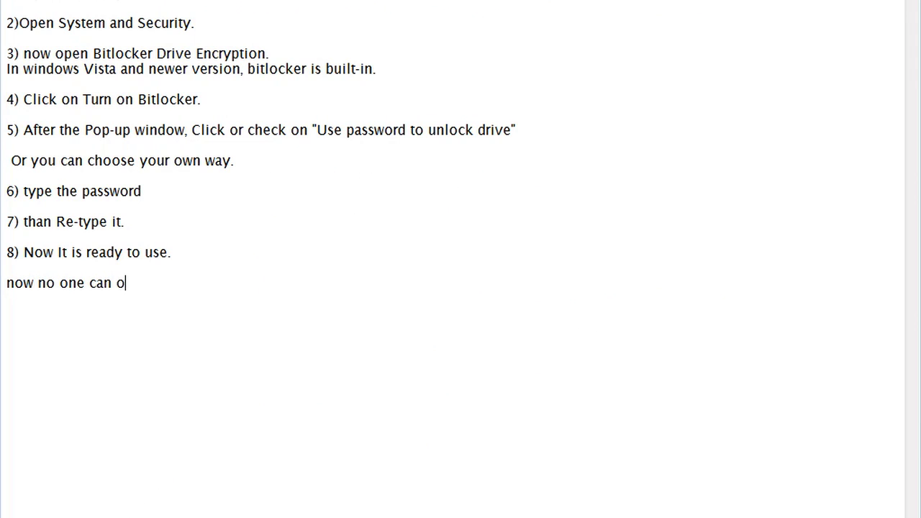
type("pen the dri")
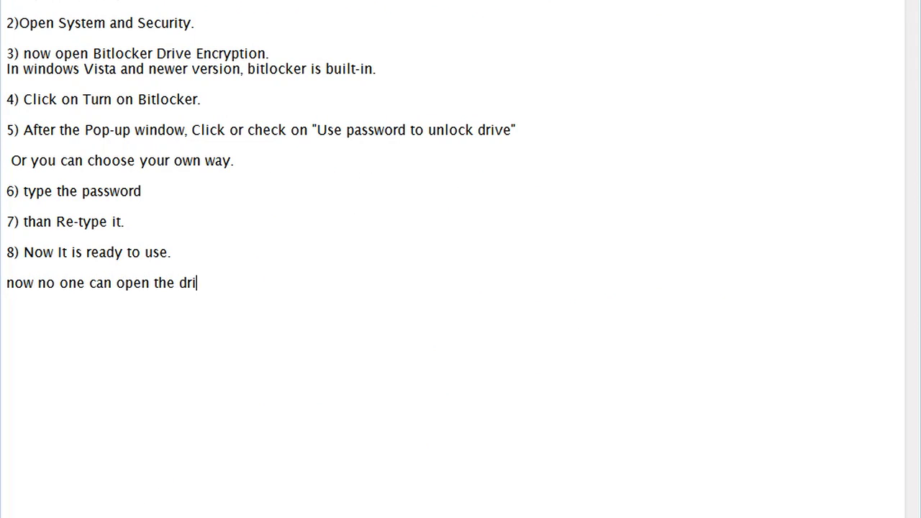
type("ve without the")
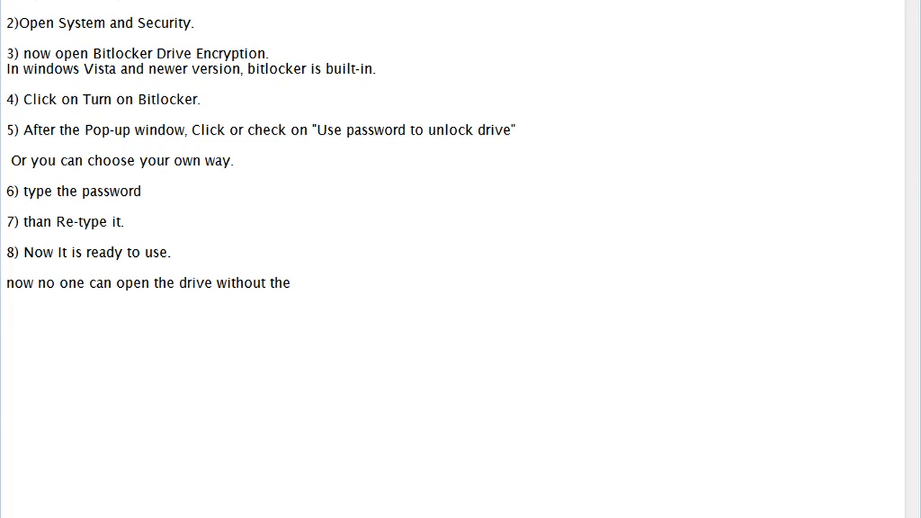
type(" passwod")
key("BackSpace")
type("rd.")
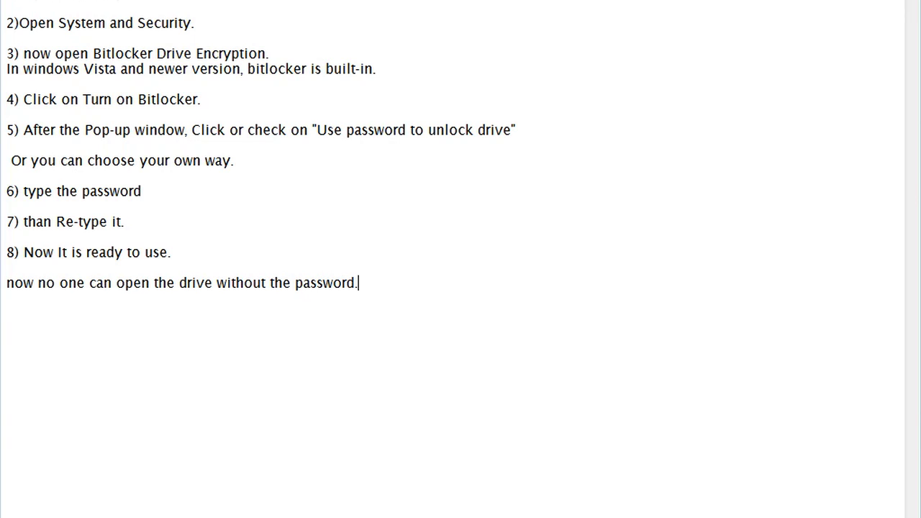
left_click(385, 263)
key("ctrl+shift+Home")
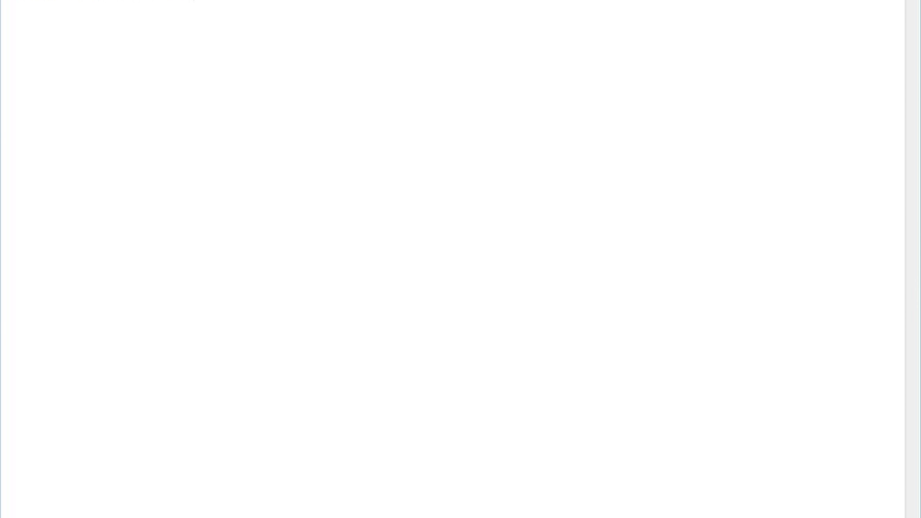
Step: Write the outro on separate lines: 'Dont forget to click on the Bell Icon.', 'Comment us for New videos.', 'Thanks'
key("Return")
type("Dont forget to cl")
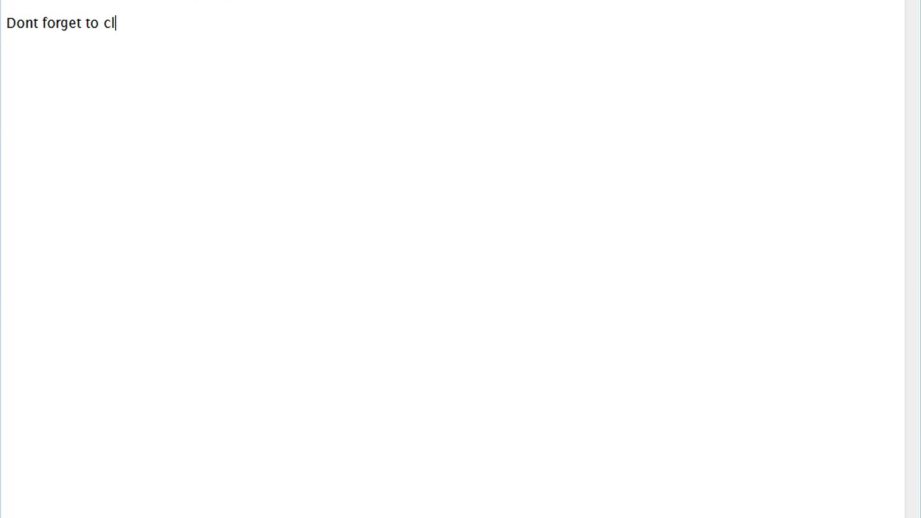
type("ick on the ")
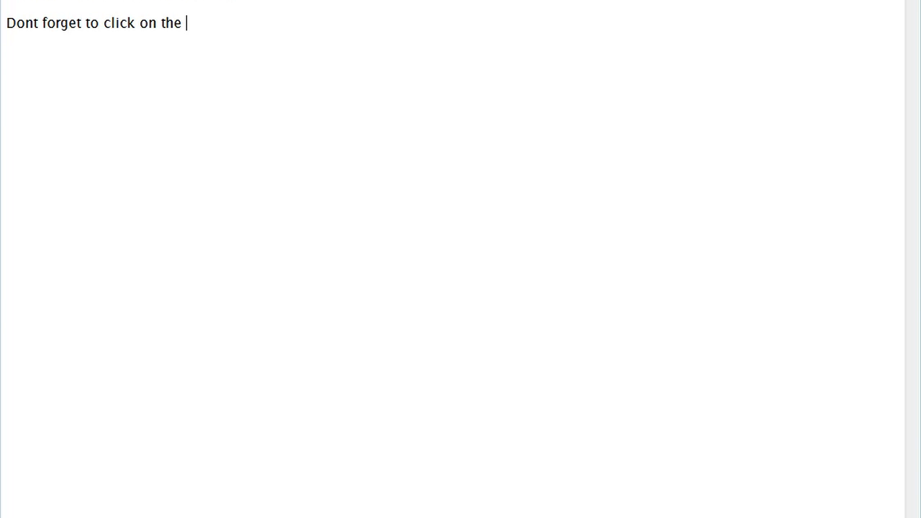
type("Bell Icon,")
key("Return")
key("BackSpace")
key("BackSpace")
type(".")
key("Return")
key("Return")
type("Co")
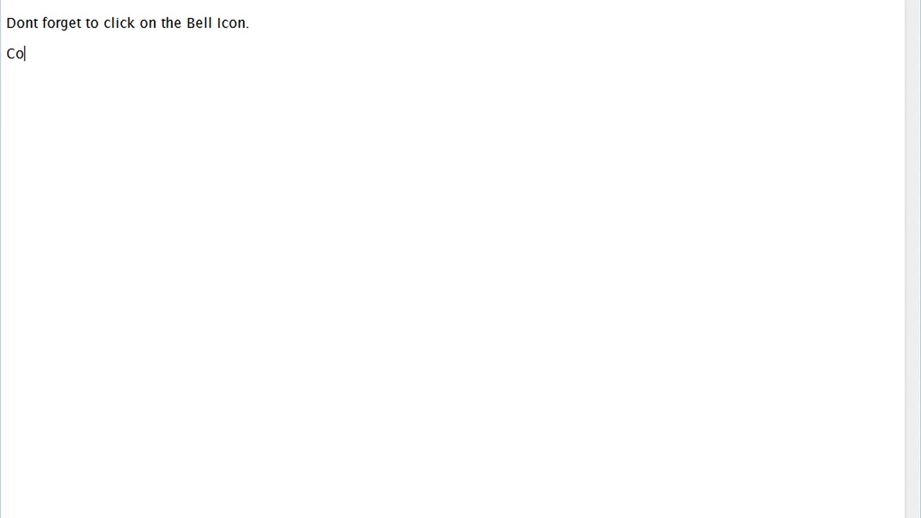
type("mment us for New videos.")
key("Return")
key("Return")
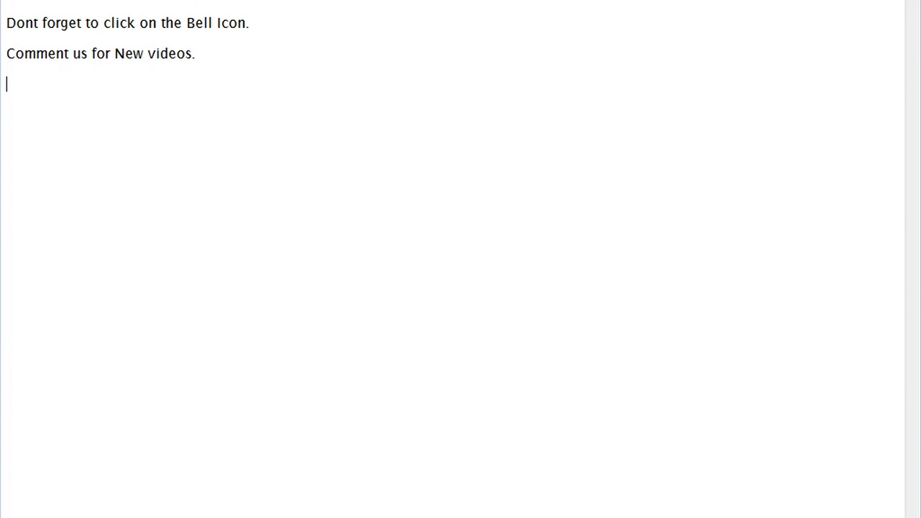
type("Thanks")
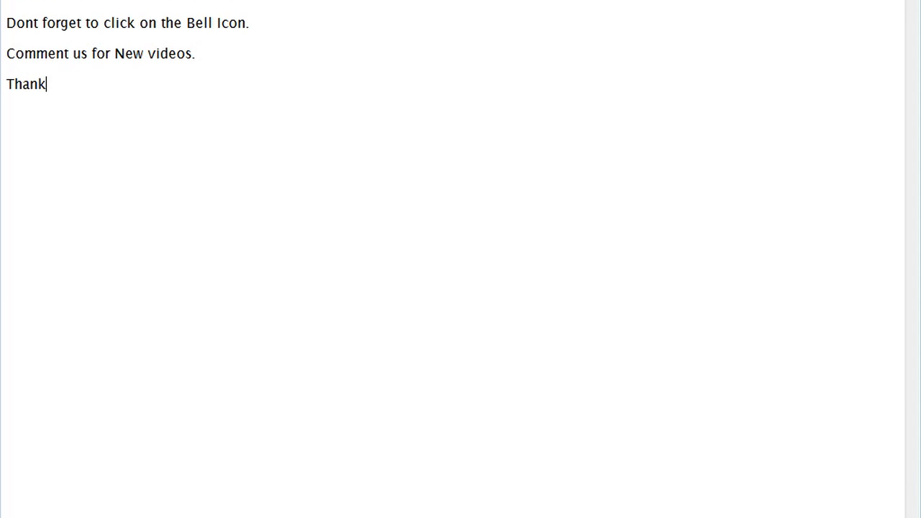